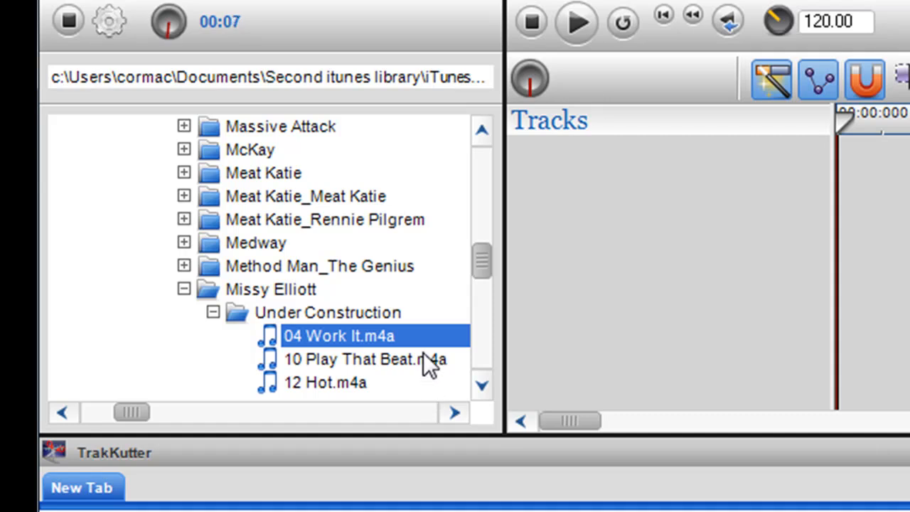
# Load 04 Work It.m4a from the Under Construction folder into TrakKutter and preview the opening of the song.
pyautogui.doubleClick(388, 338)
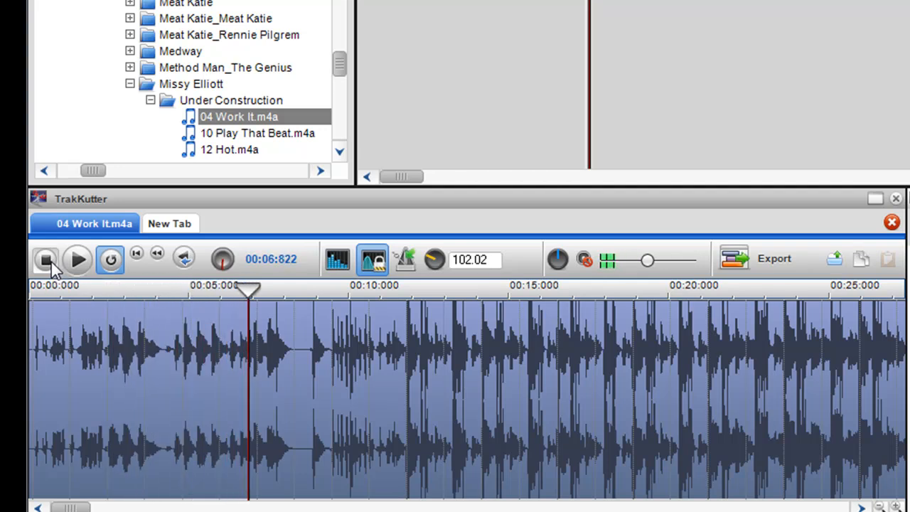
pyautogui.scroll(-2, 400, 332)
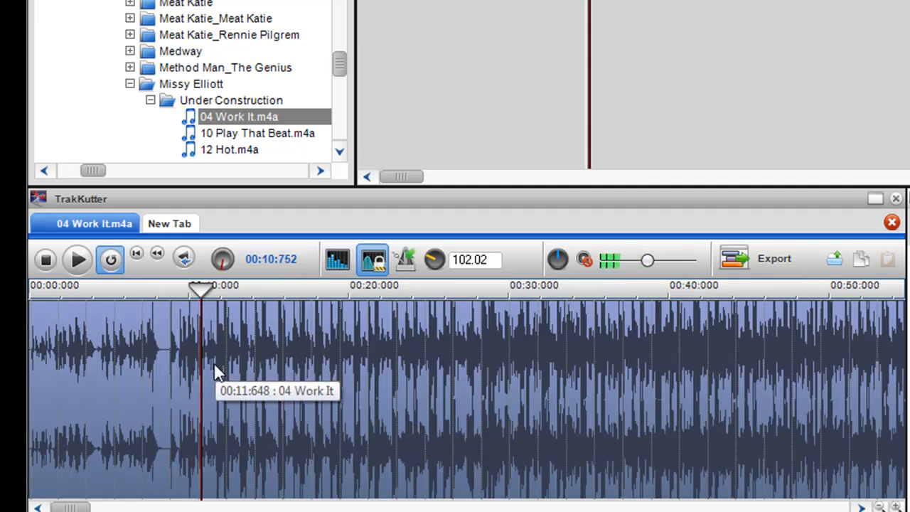
pyautogui.click(46, 263)
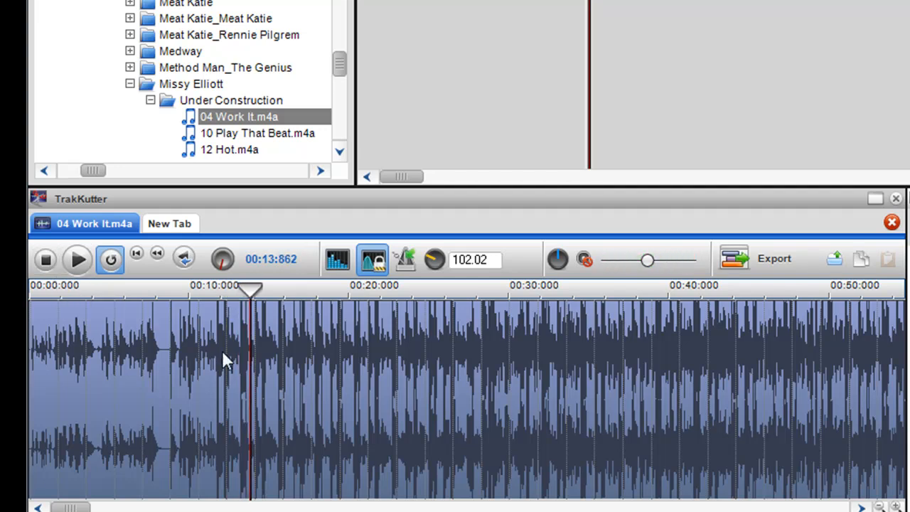
# Select the waveform from about 9.5 to 25 seconds and play it from the start of the selection.
pyautogui.moveTo(177, 311); pyautogui.dragTo(428, 494)
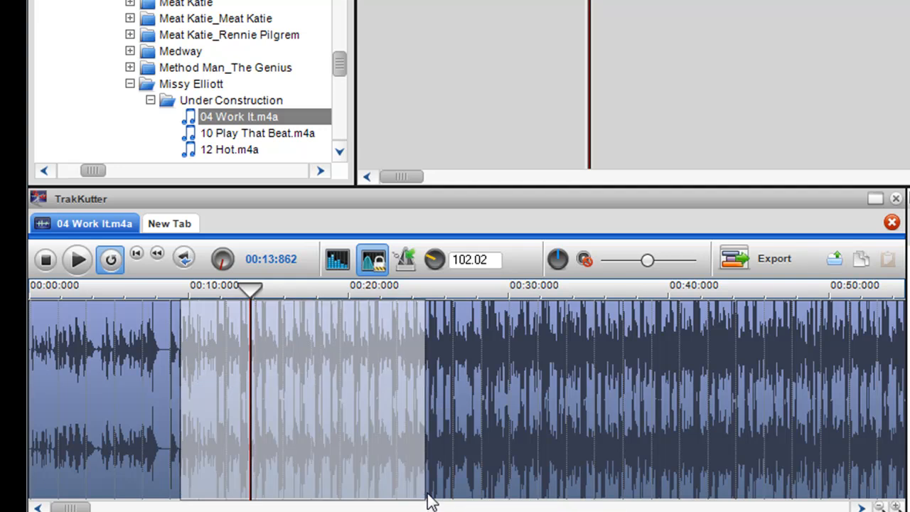
pyautogui.click(137, 255)
pyautogui.click(79, 260)
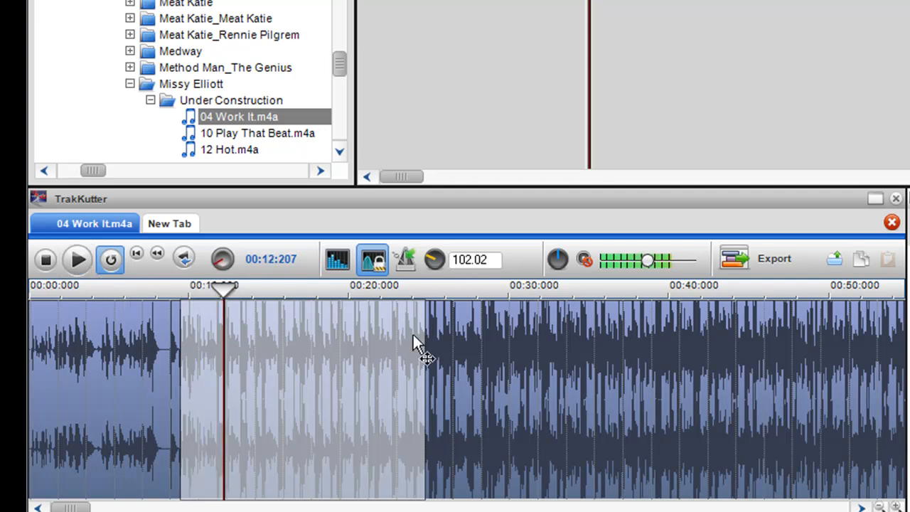
# While the loop plays, shorten the selection's end to about 18 seconds, extend it to about 21 seconds, and stop playback.
pyautogui.moveTo(419, 356); pyautogui.dragTo(315, 359)
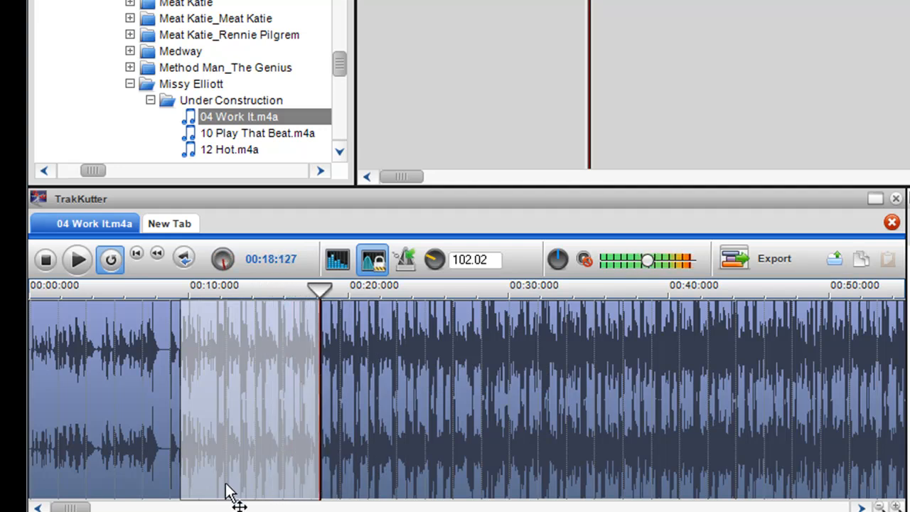
pyautogui.moveTo(327, 419); pyautogui.dragTo(368, 419)
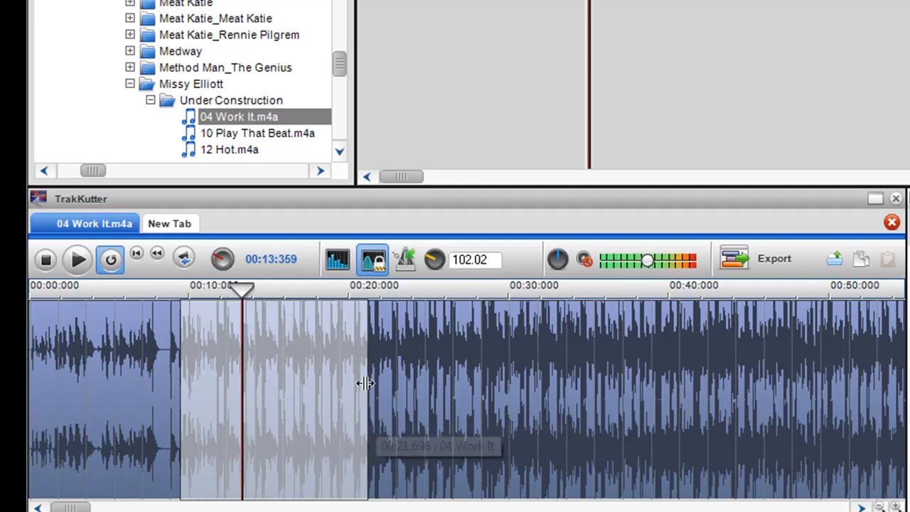
pyautogui.scroll(1, 430, 413)
pyautogui.click(46, 260)
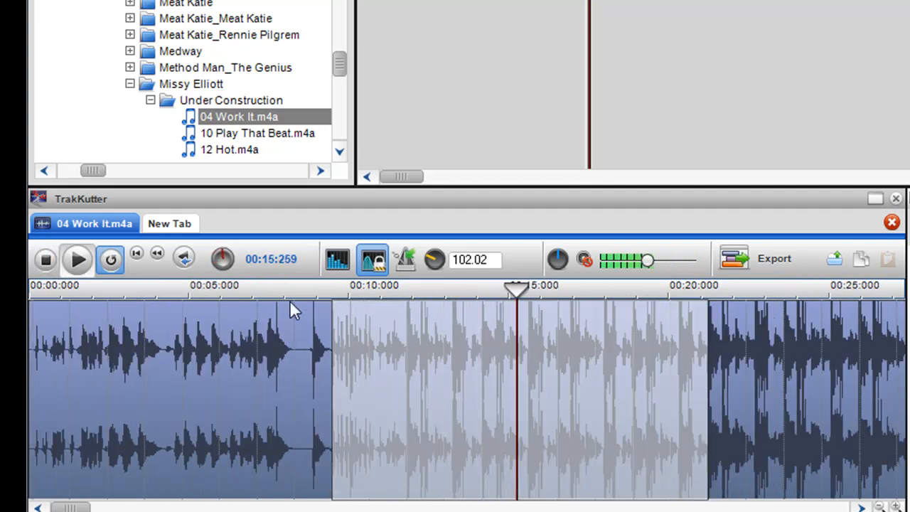
# Turn off Snap To Grid and fine-tune the selection's end to 00:20:336.
pyautogui.scroll(1, 709, 413)
pyautogui.moveTo(849, 391); pyautogui.dragTo(777, 390)
pyautogui.rightClick(801, 359)
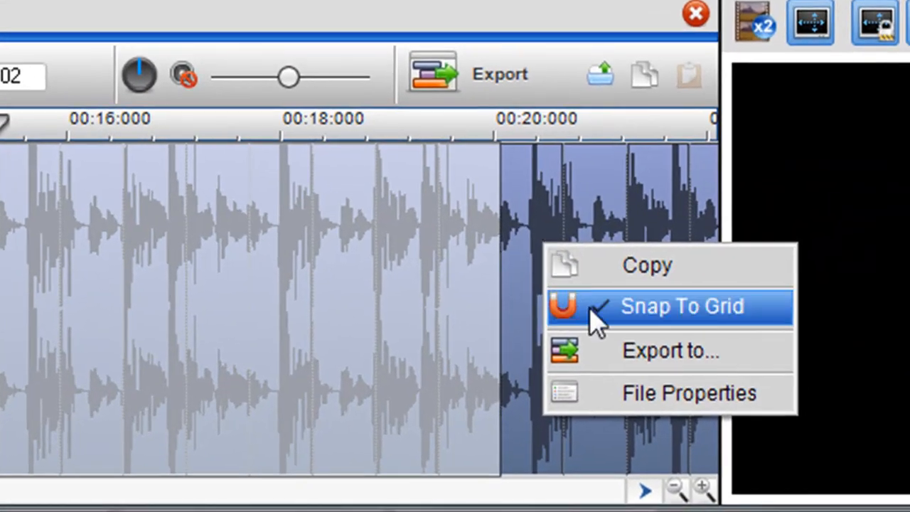
pyautogui.click(592, 309)
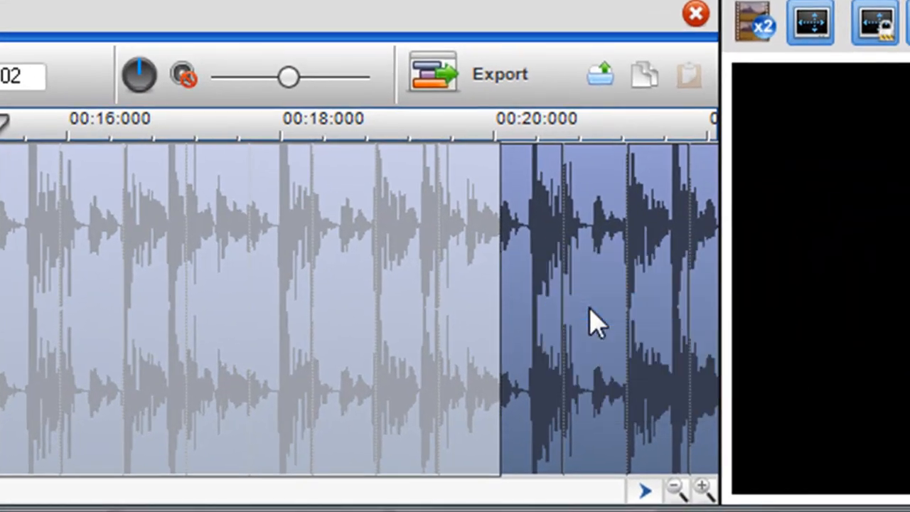
pyautogui.moveTo(490, 261); pyautogui.dragTo(531, 262)
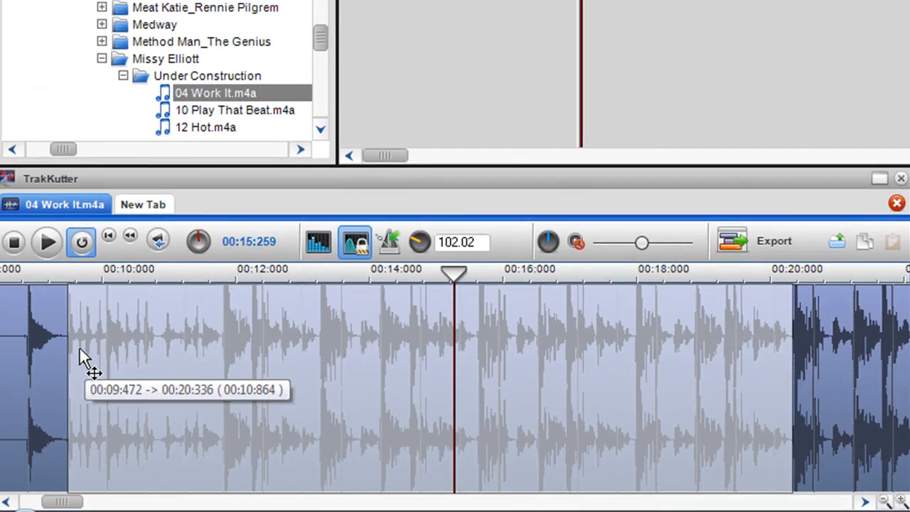
# Fine-tune the selection's start at about 00:09:472 and play the selection.
pyautogui.moveTo(68, 353); pyautogui.dragTo(65, 353)
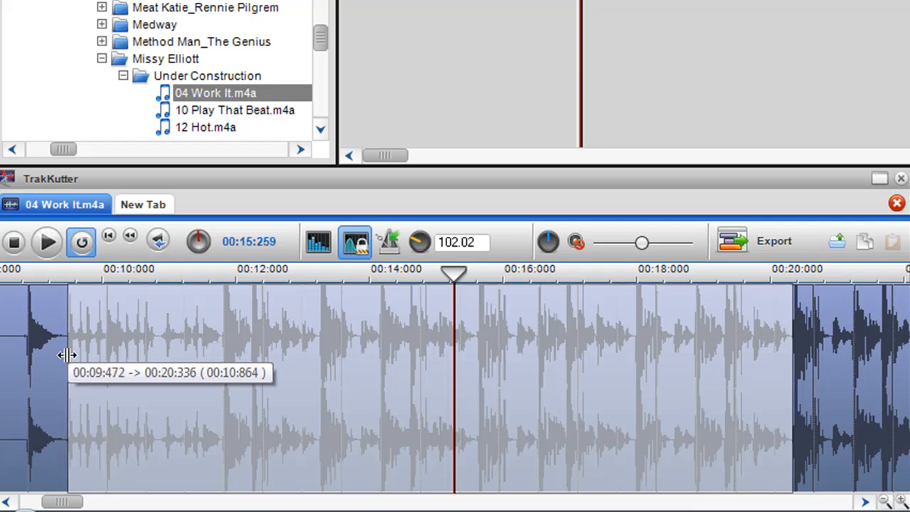
pyautogui.click(54, 255)
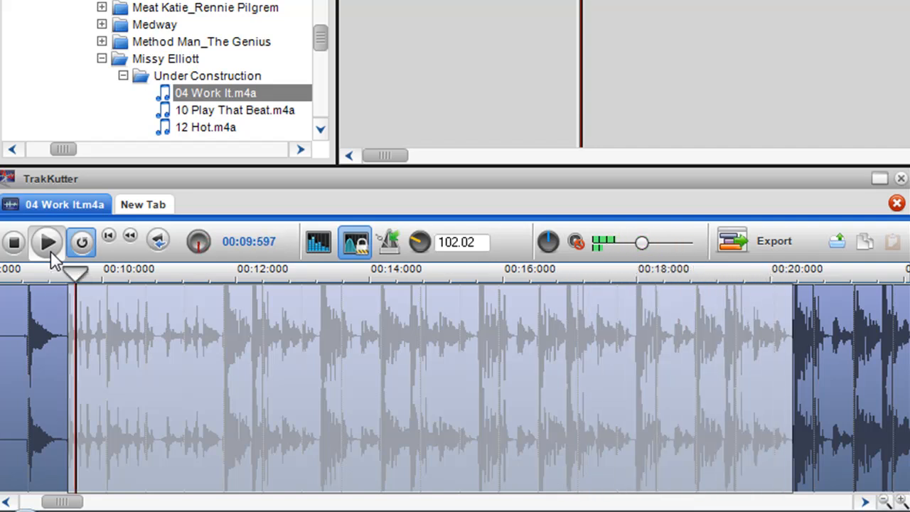
pyautogui.scroll(-2, 583, 385)
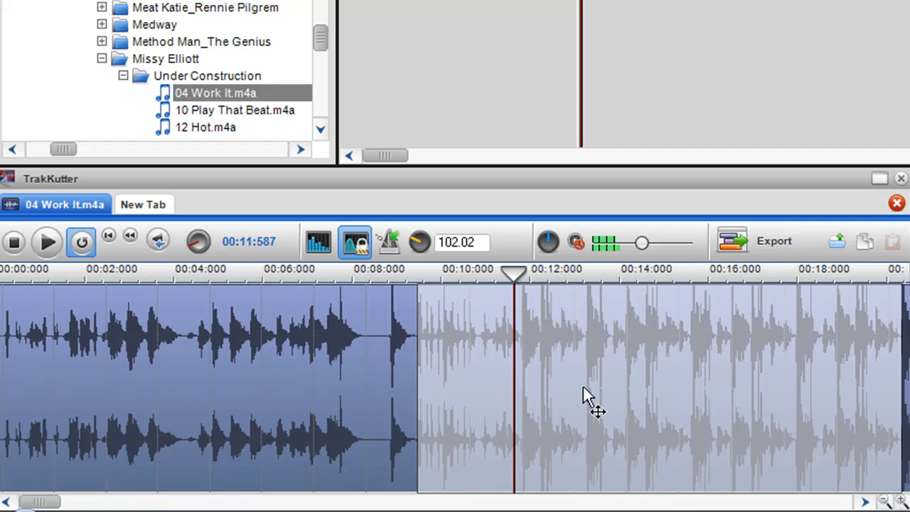
# During playback, extend the selection's end in stages to about 31 seconds, and stop the playback.
pyautogui.moveTo(670, 384); pyautogui.dragTo(861, 380)
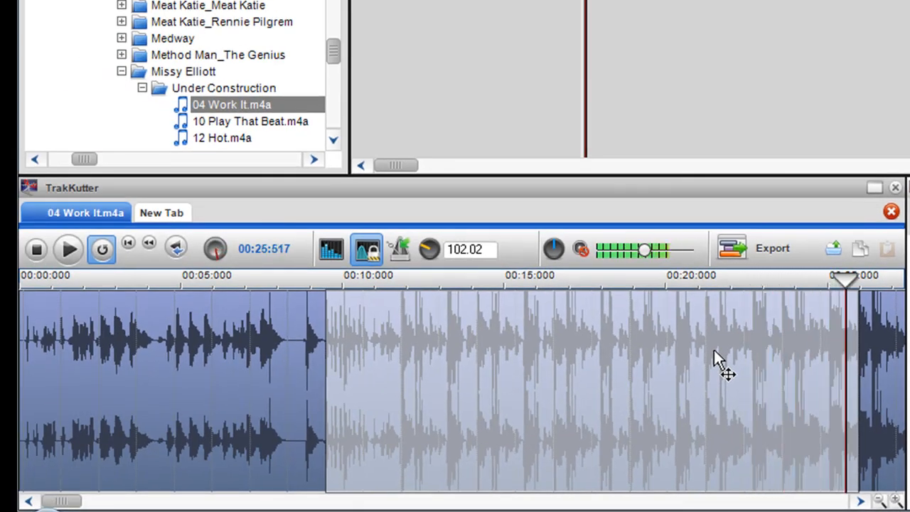
pyautogui.scroll(-2, 587, 350)
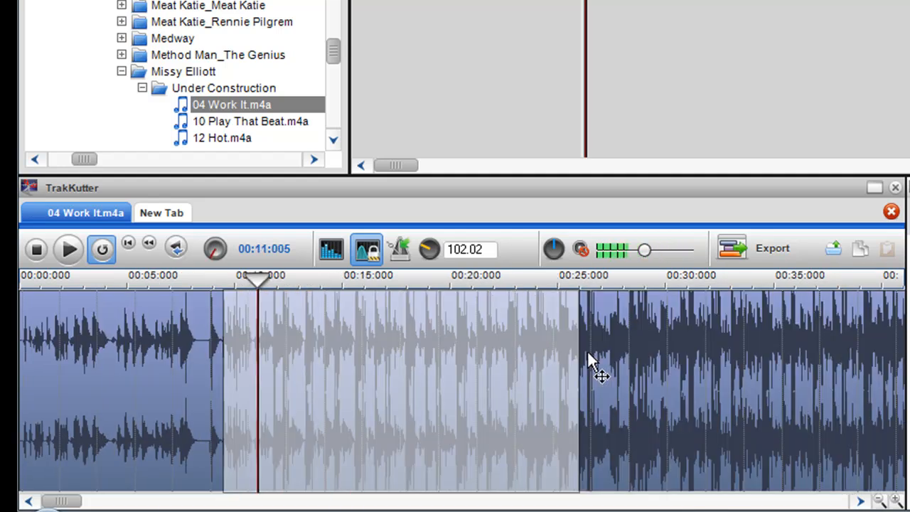
pyautogui.moveTo(434, 366); pyautogui.dragTo(476, 365)
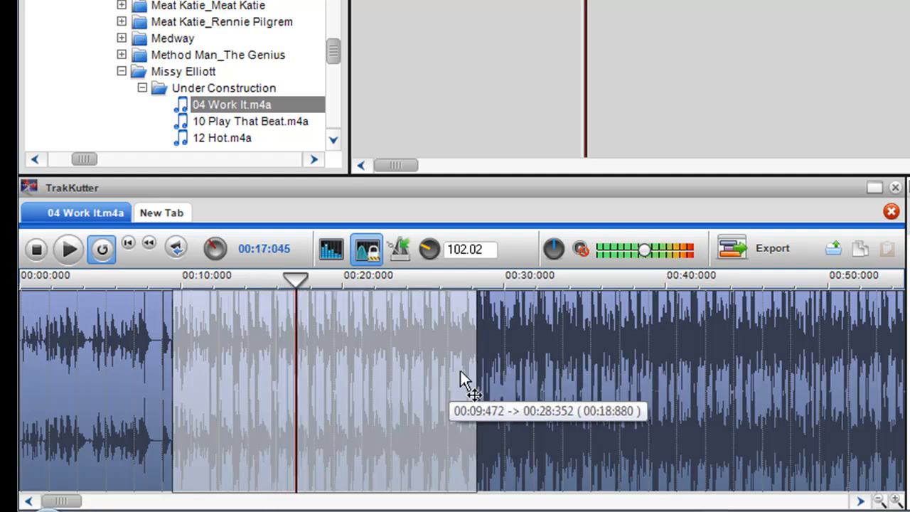
pyautogui.moveTo(476, 371); pyautogui.dragTo(531, 372)
pyautogui.click(37, 250)
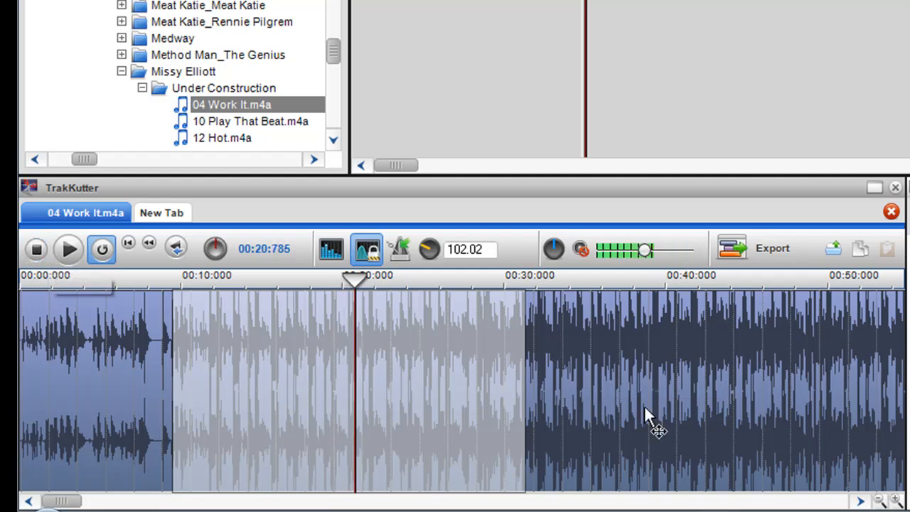
# Trim the selection's end precisely to 00:30:648 and play the selection to check it.
pyautogui.scroll(2, 650, 422)
pyautogui.moveTo(803, 405); pyautogui.dragTo(783, 405)
pyautogui.scroll(4, 806, 420)
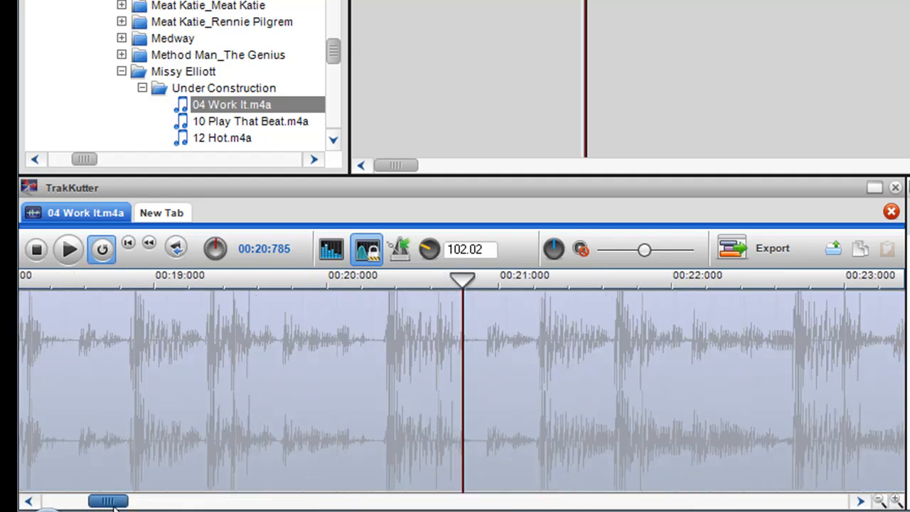
pyautogui.moveTo(112, 502); pyautogui.dragTo(143, 504)
pyautogui.moveTo(183, 424); pyautogui.dragTo(177, 423)
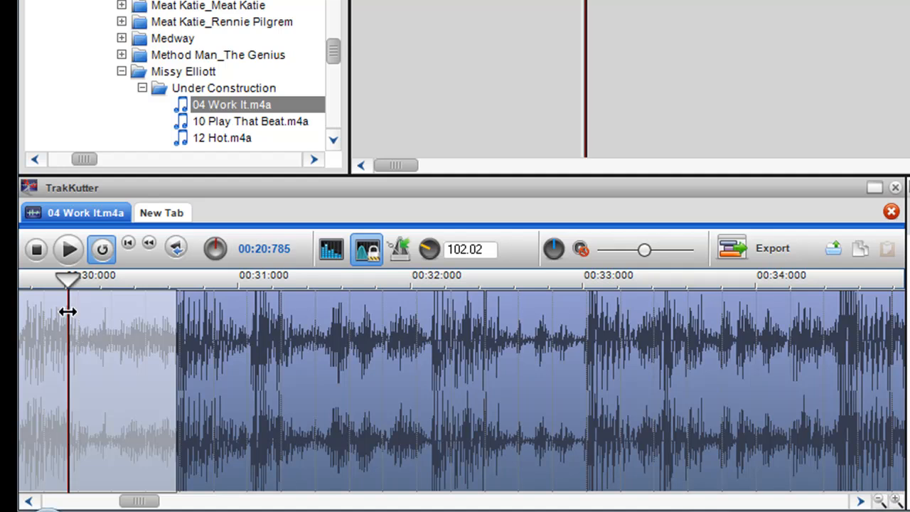
pyautogui.scroll(-5, 256, 347)
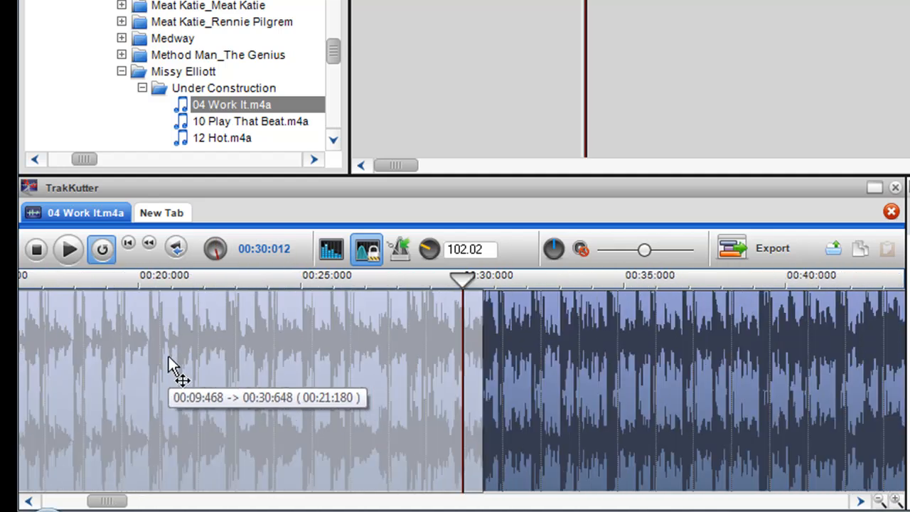
pyautogui.click(169, 364)
pyautogui.click(71, 251)
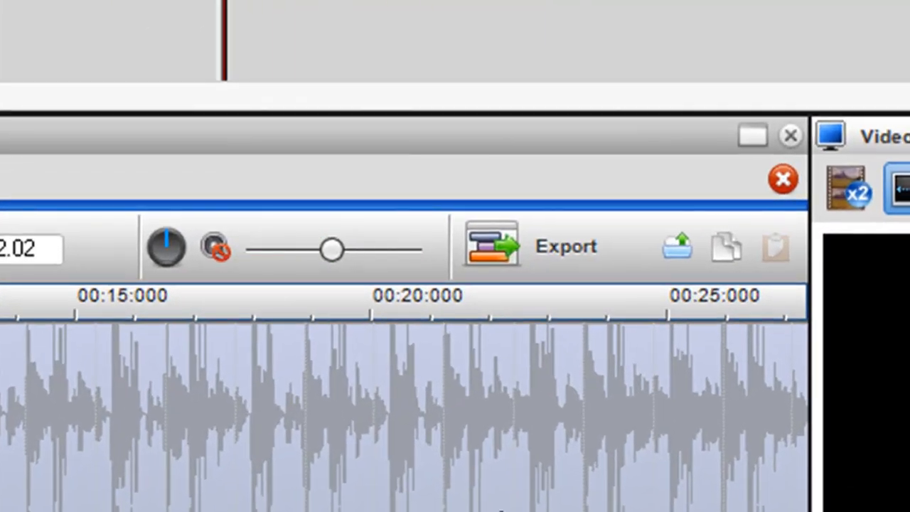
# Export the selection as an MP3 audio file named ringtone 2, using the MP3: 128 kbps (CD Quality) codec.
pyautogui.scroll(-1, 501, 510)
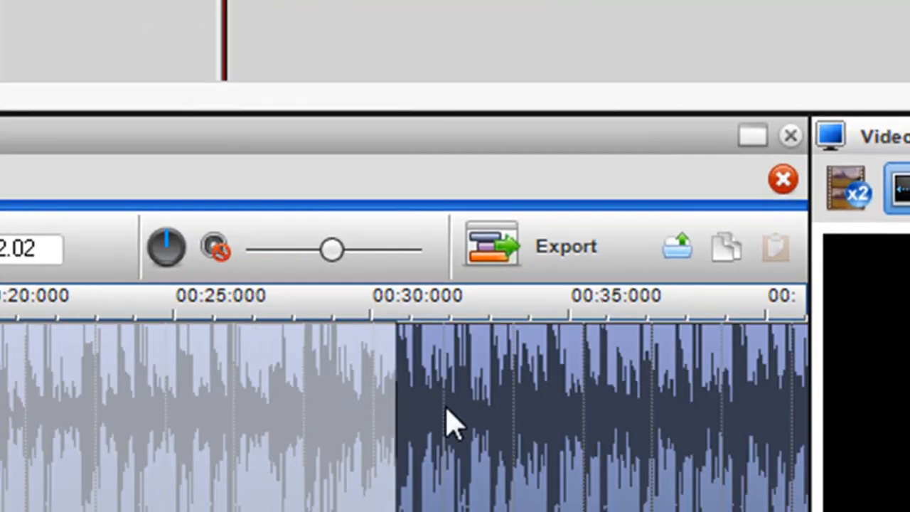
pyautogui.click(567, 257)
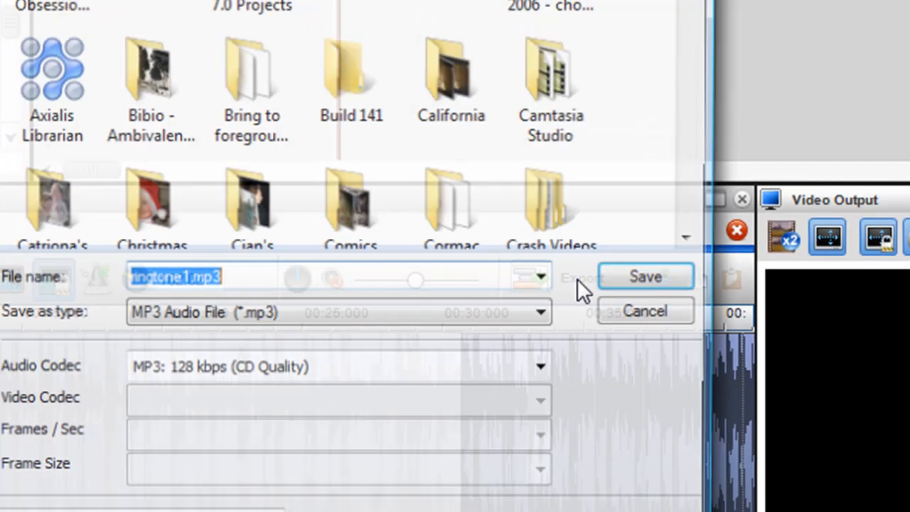
pyautogui.write('r')
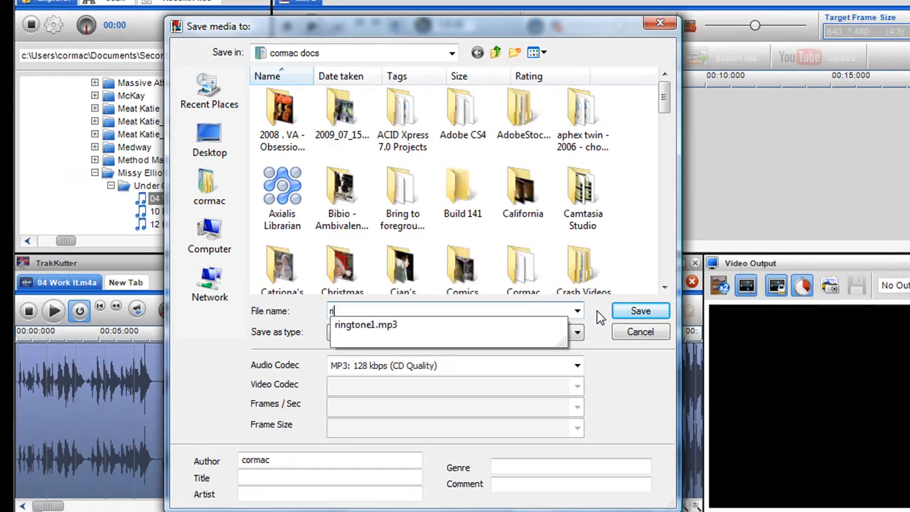
pyautogui.write('ingtone 2')
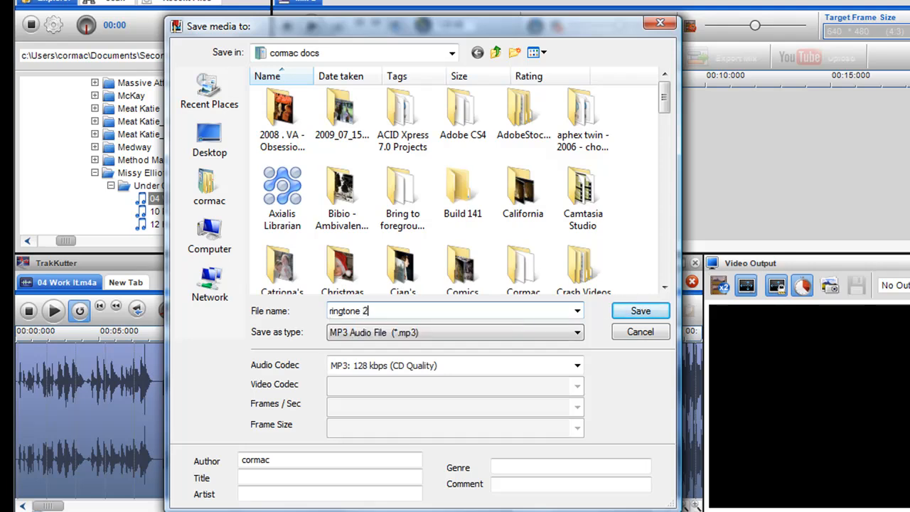
pyautogui.click(578, 335)
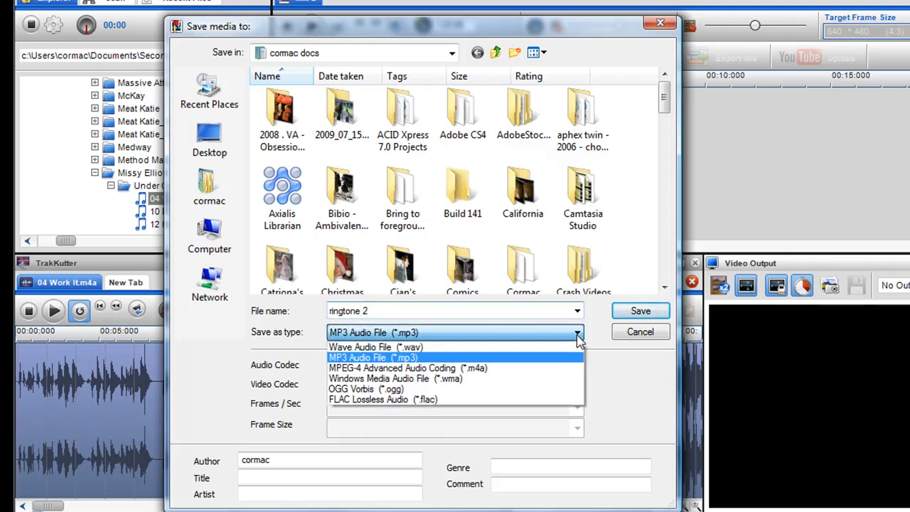
pyautogui.click(523, 359)
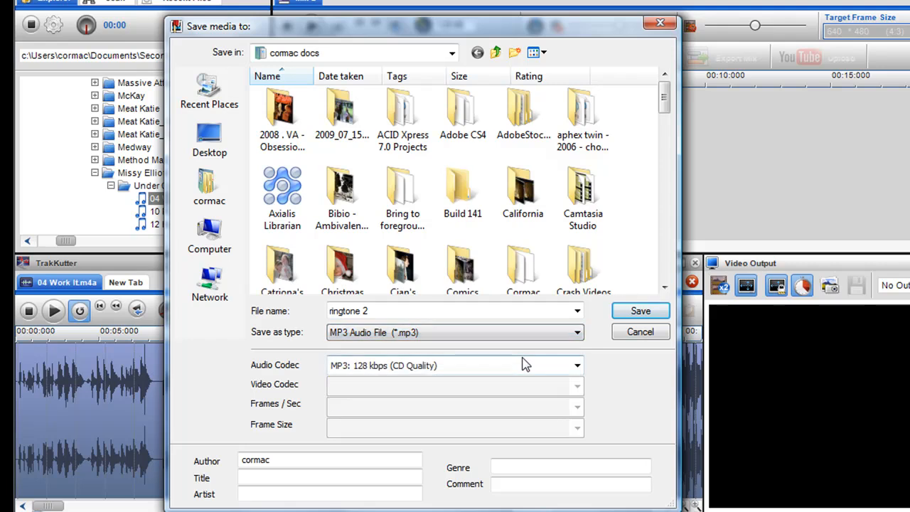
pyautogui.click(577, 367)
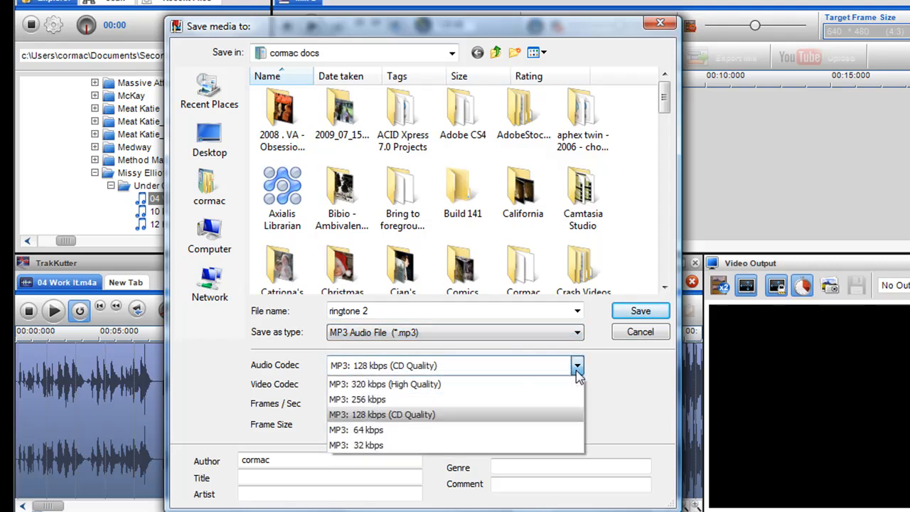
pyautogui.click(521, 417)
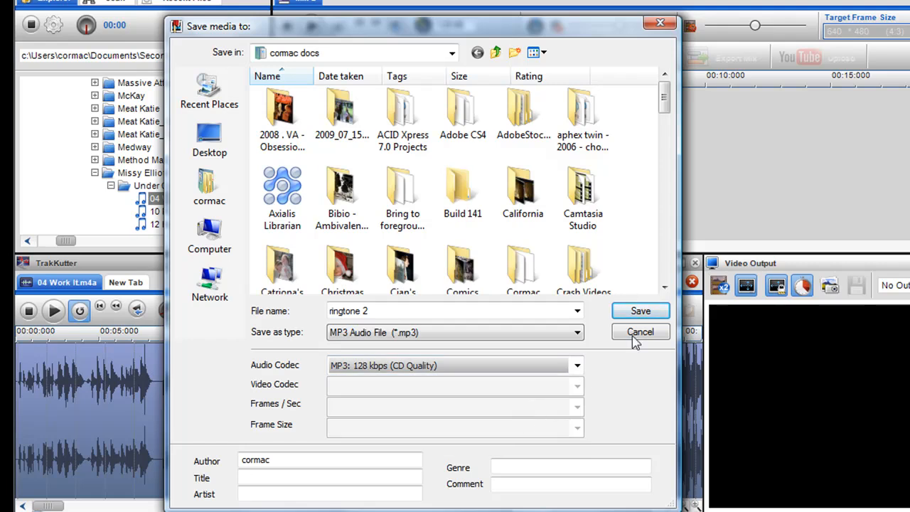
pyautogui.click(640, 313)
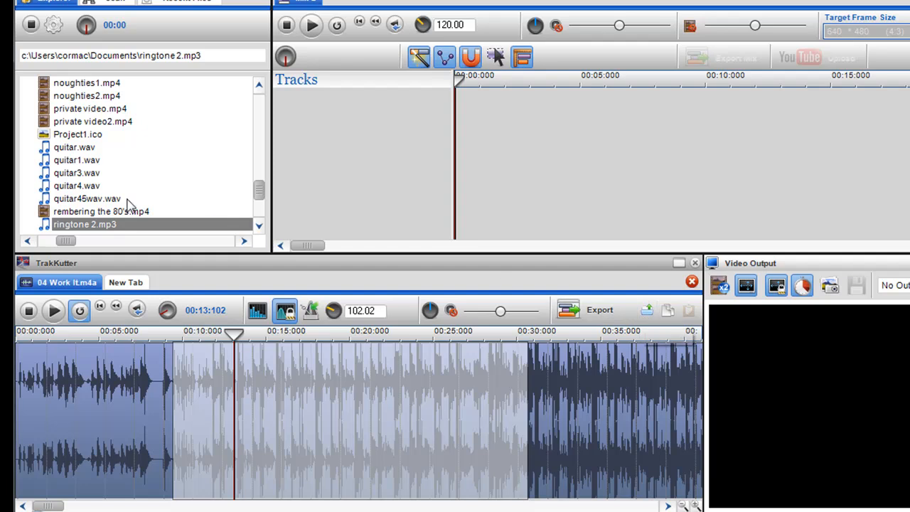
# Play the exported ringtone 2.mp3 from the file list.
pyautogui.rightClick(99, 226)
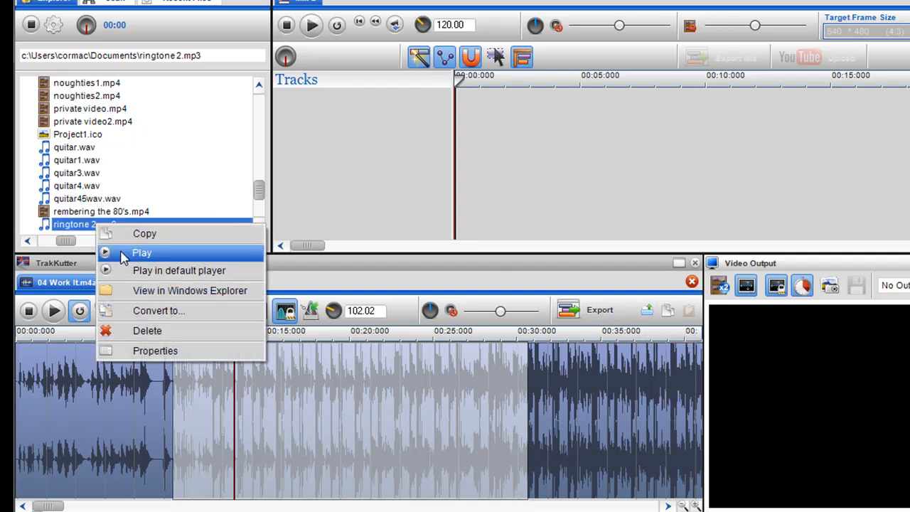
pyautogui.click(121, 255)
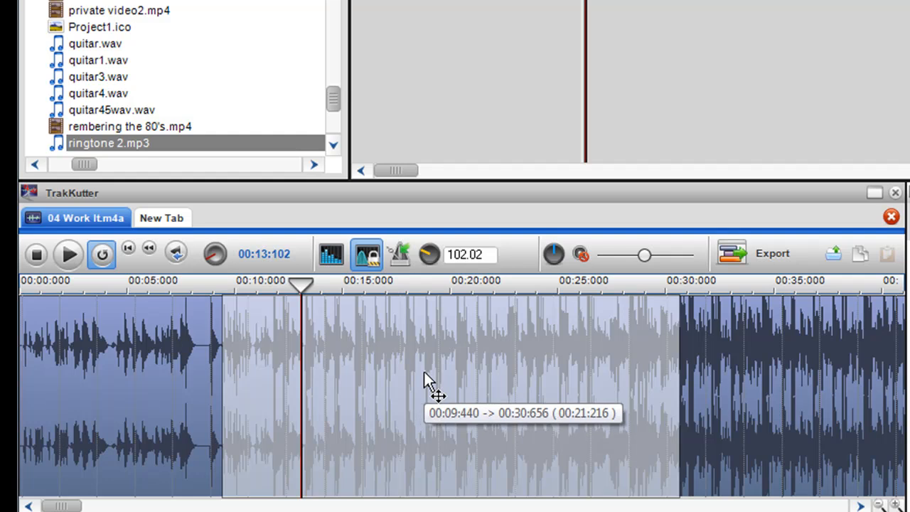
# Clear the waveform selection and select a new section of the song from about 9 to 24 seconds.
pyautogui.click(181, 364)
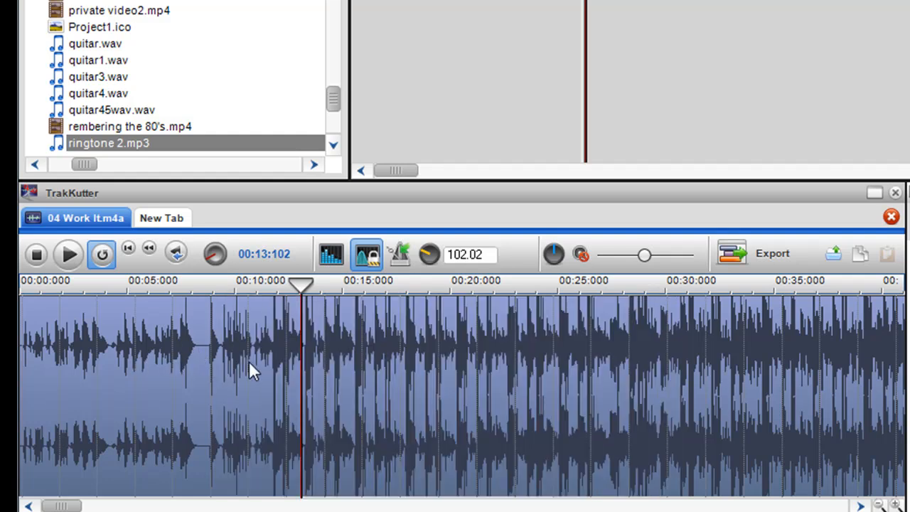
pyautogui.moveTo(209, 314); pyautogui.dragTo(547, 491)
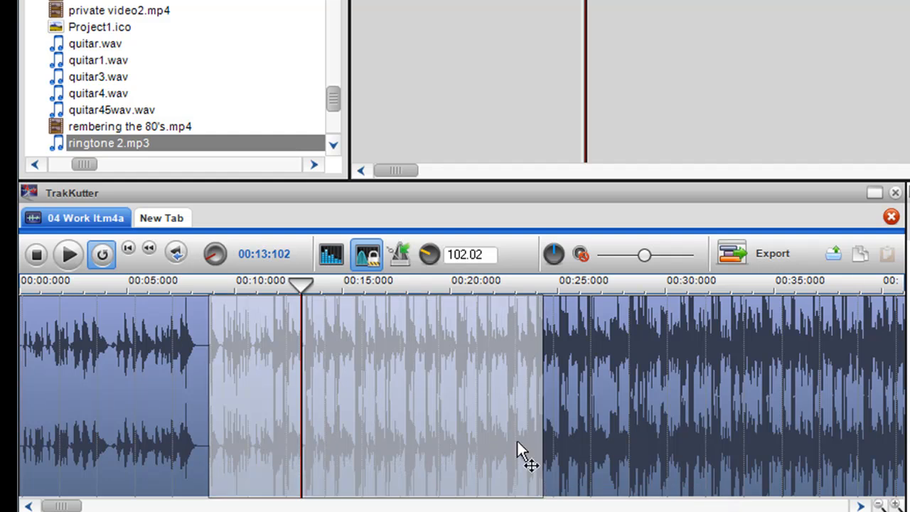
# Toggle Snap To Grid and tighten the waveform selection to run from about 11.6 to about 22.7 seconds.
pyautogui.rightClick(596, 403)
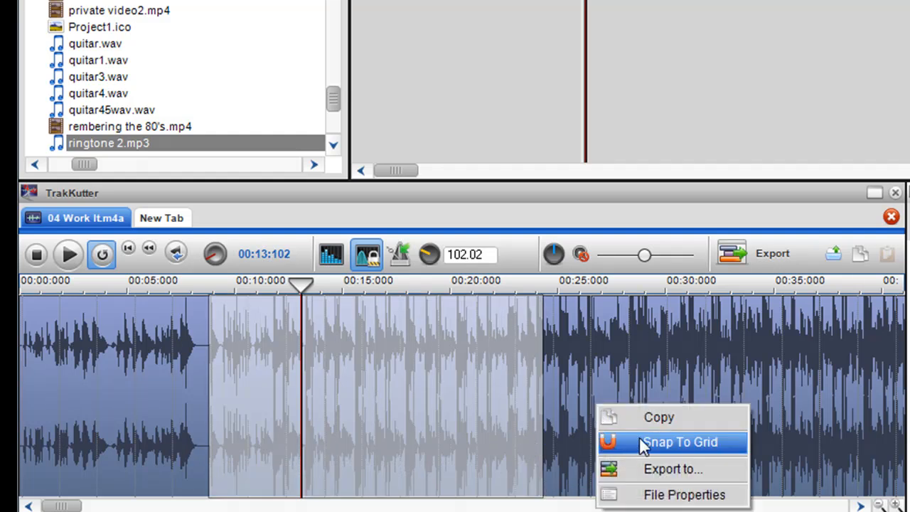
pyautogui.click(542, 329)
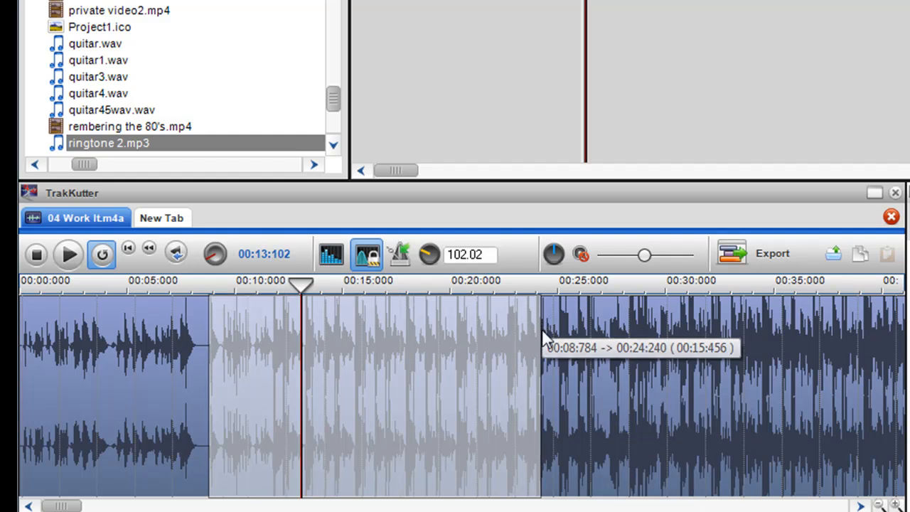
pyautogui.click(542, 328)
pyautogui.scroll(1, 510, 358)
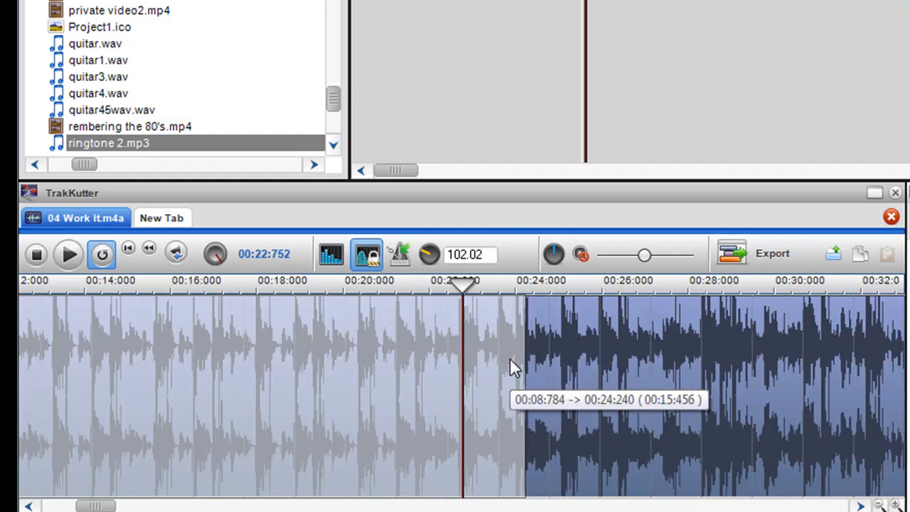
pyautogui.scroll(1, 510, 358)
pyautogui.moveTo(648, 366); pyautogui.dragTo(455, 387)
pyautogui.scroll(-2, 506, 395)
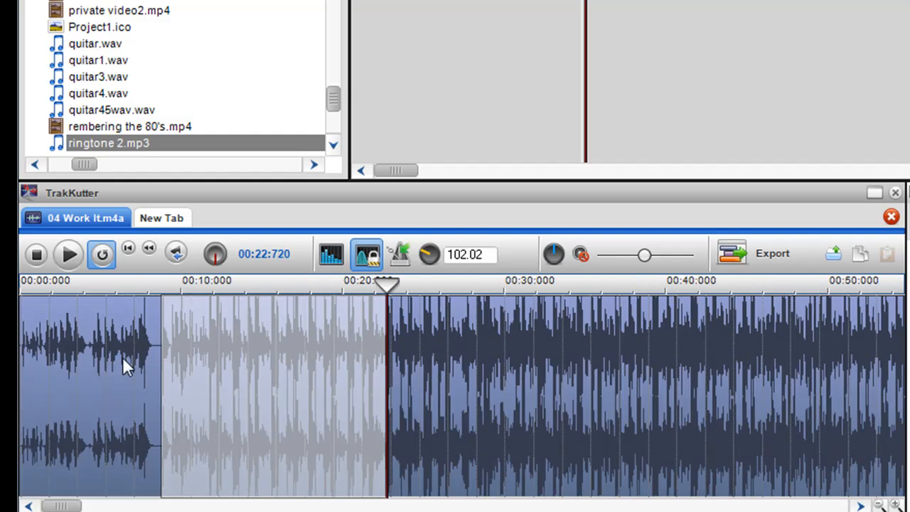
pyautogui.moveTo(159, 367); pyautogui.dragTo(207, 380)
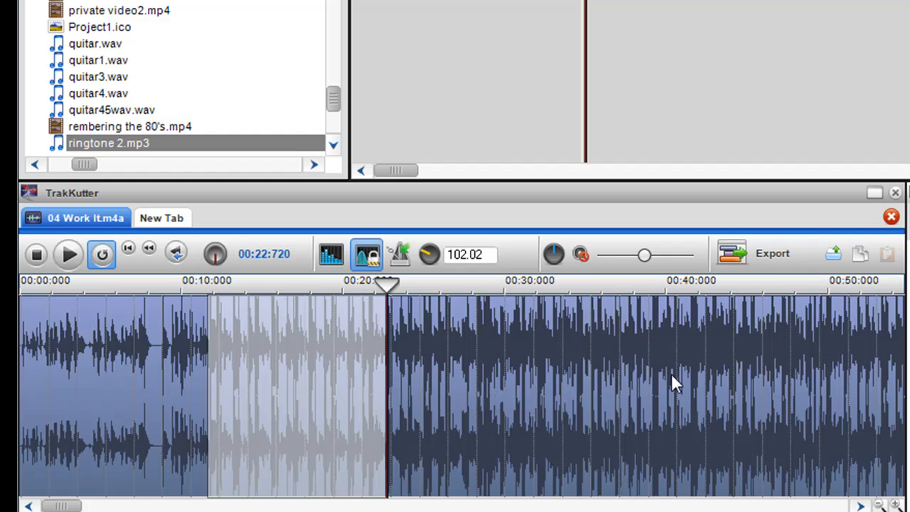
# Export the selection as an MP3 audio file named ringtone 3.mp3, using the MP3: 128 kbps (CD Quality) codec.
pyautogui.click(759, 263)
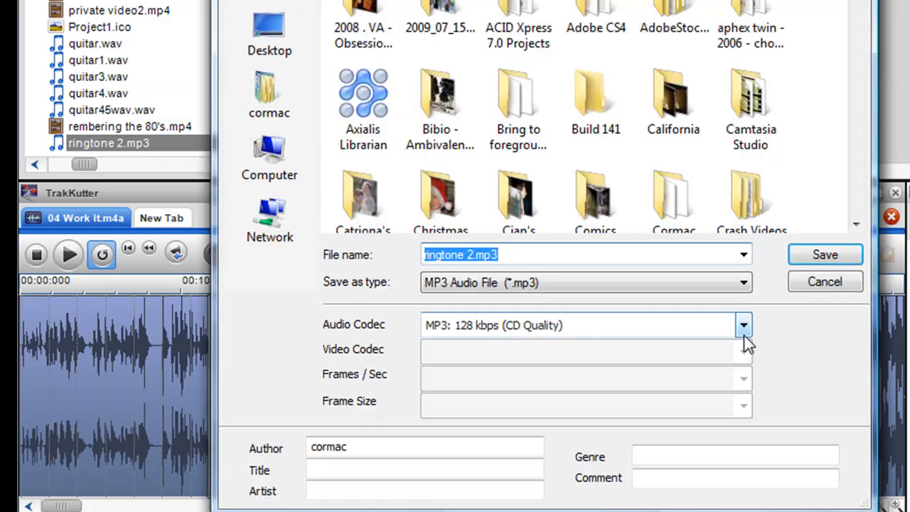
pyautogui.click(470, 253)
pyautogui.press('BackSpace')
pyautogui.write('3')
pyautogui.click(709, 273)
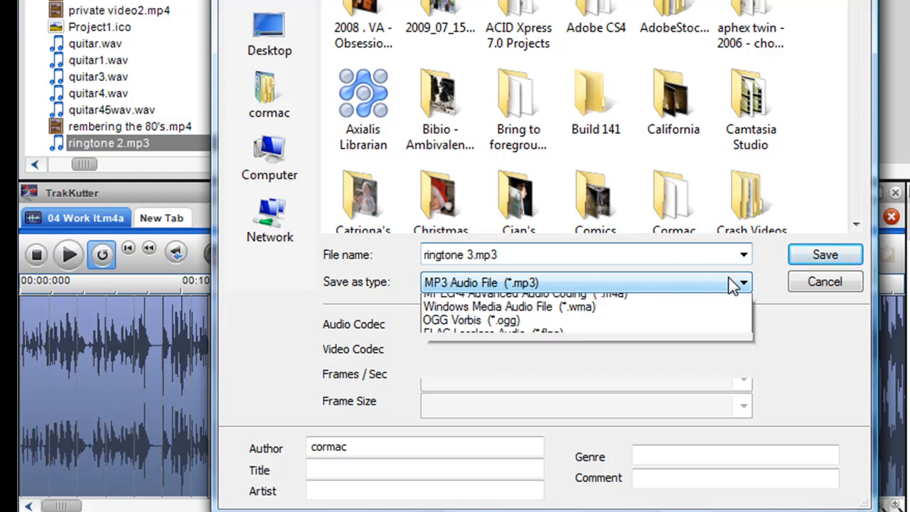
pyautogui.click(708, 316)
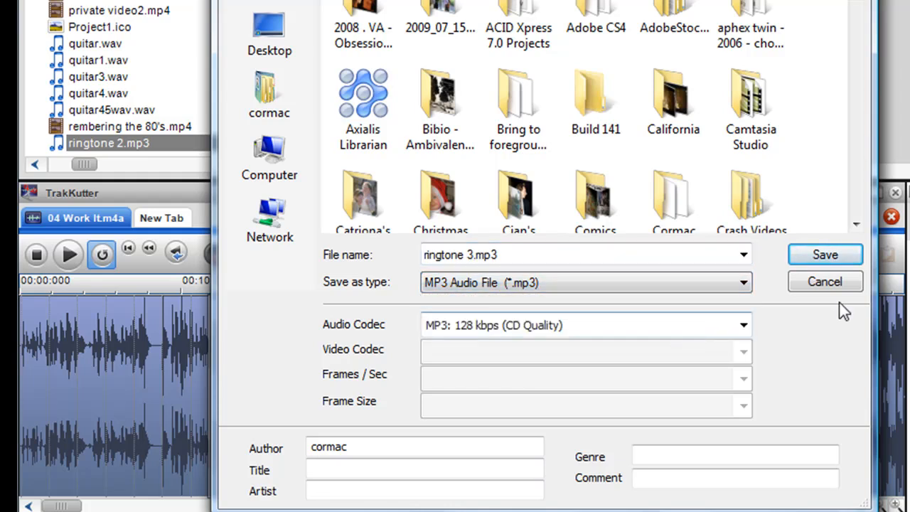
pyautogui.click(838, 259)
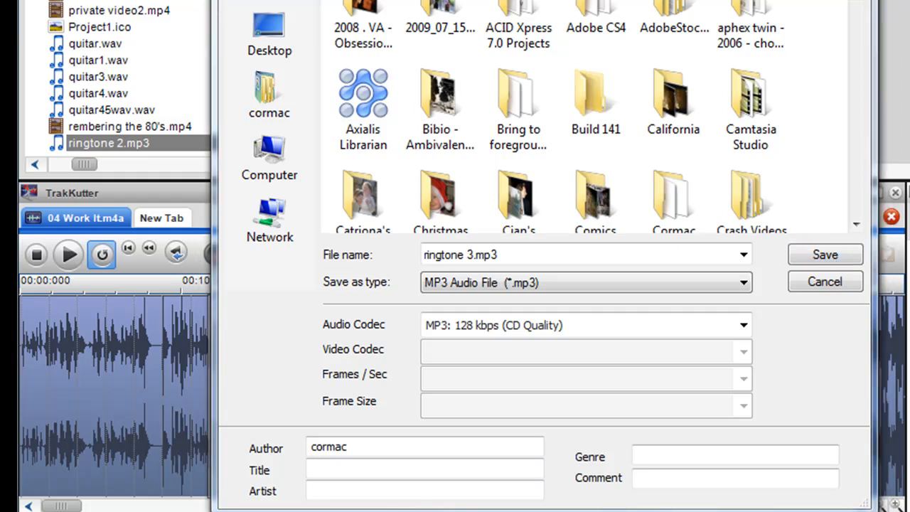